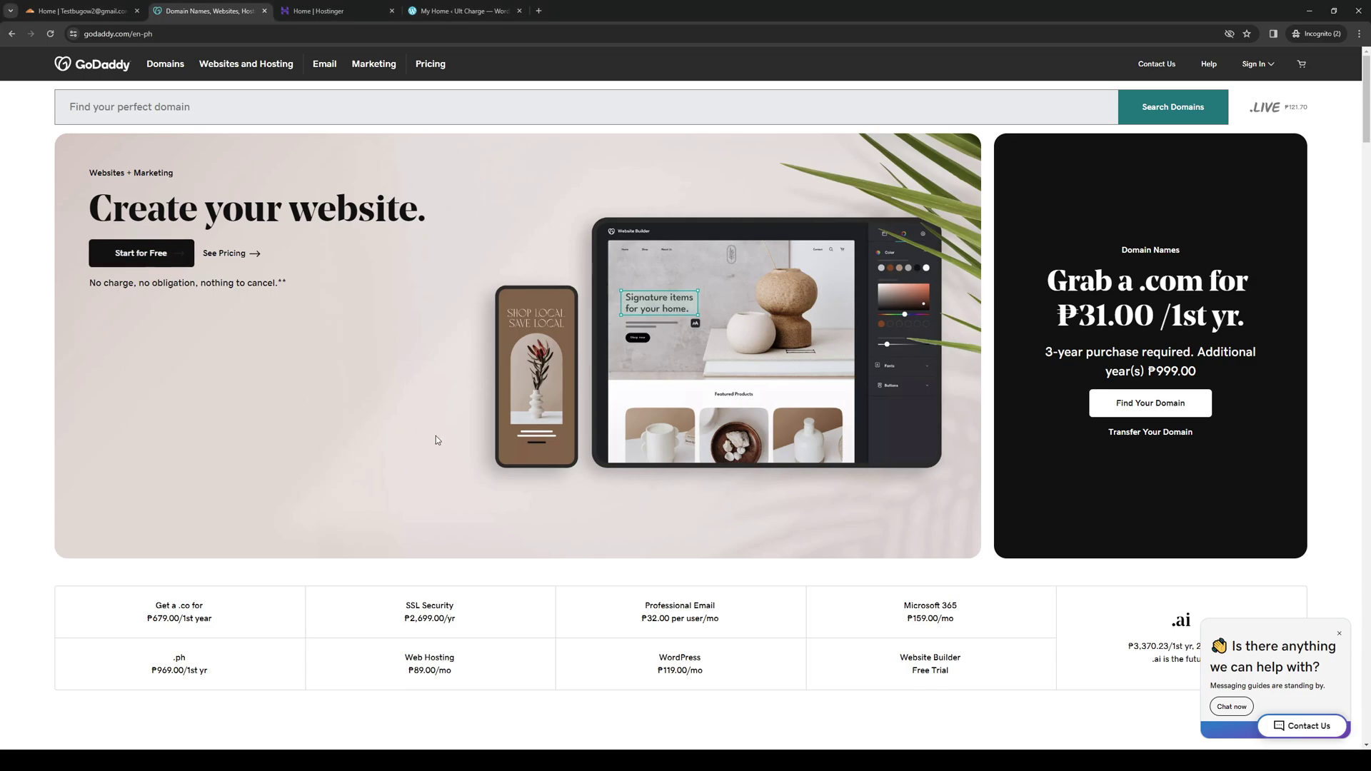
scroll(654, 487, down, 2)
scroll(654, 487, down, 1)
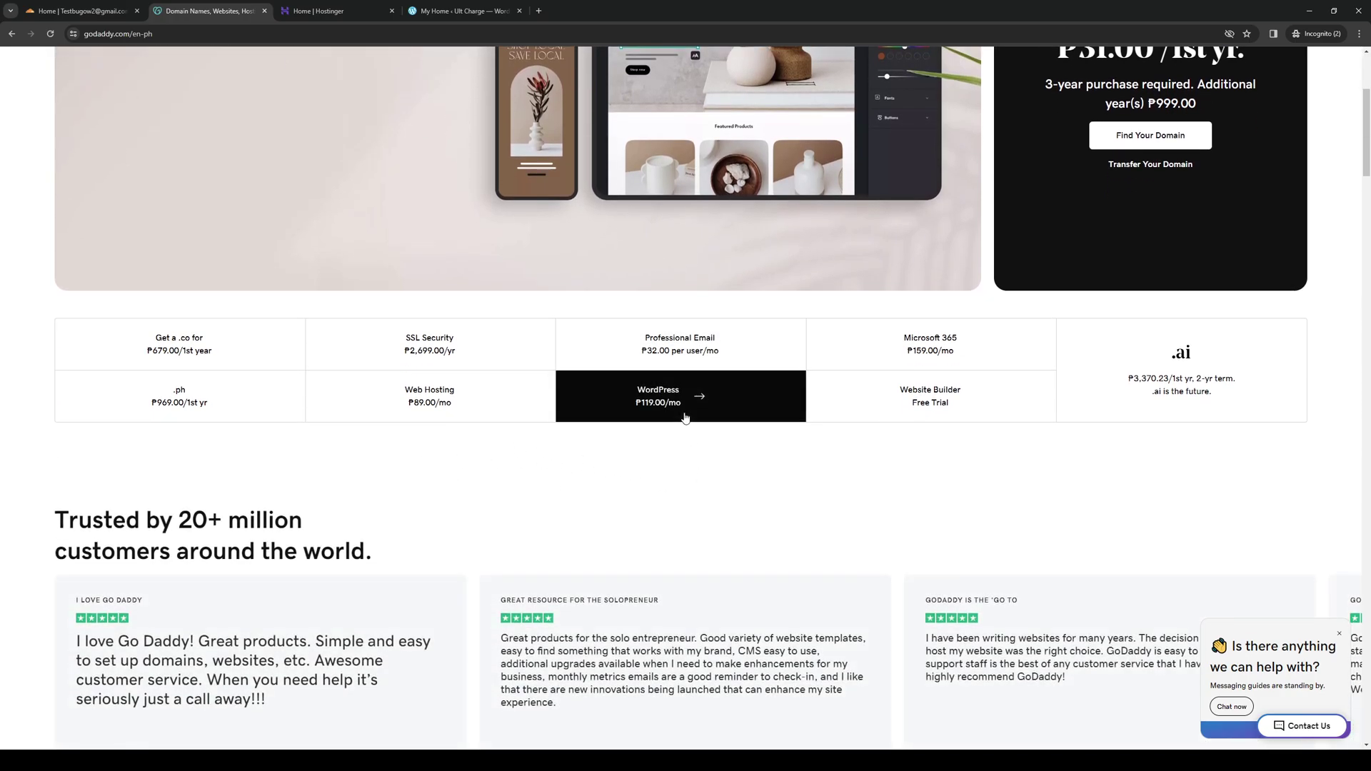
scroll(493, 476, up, 3)
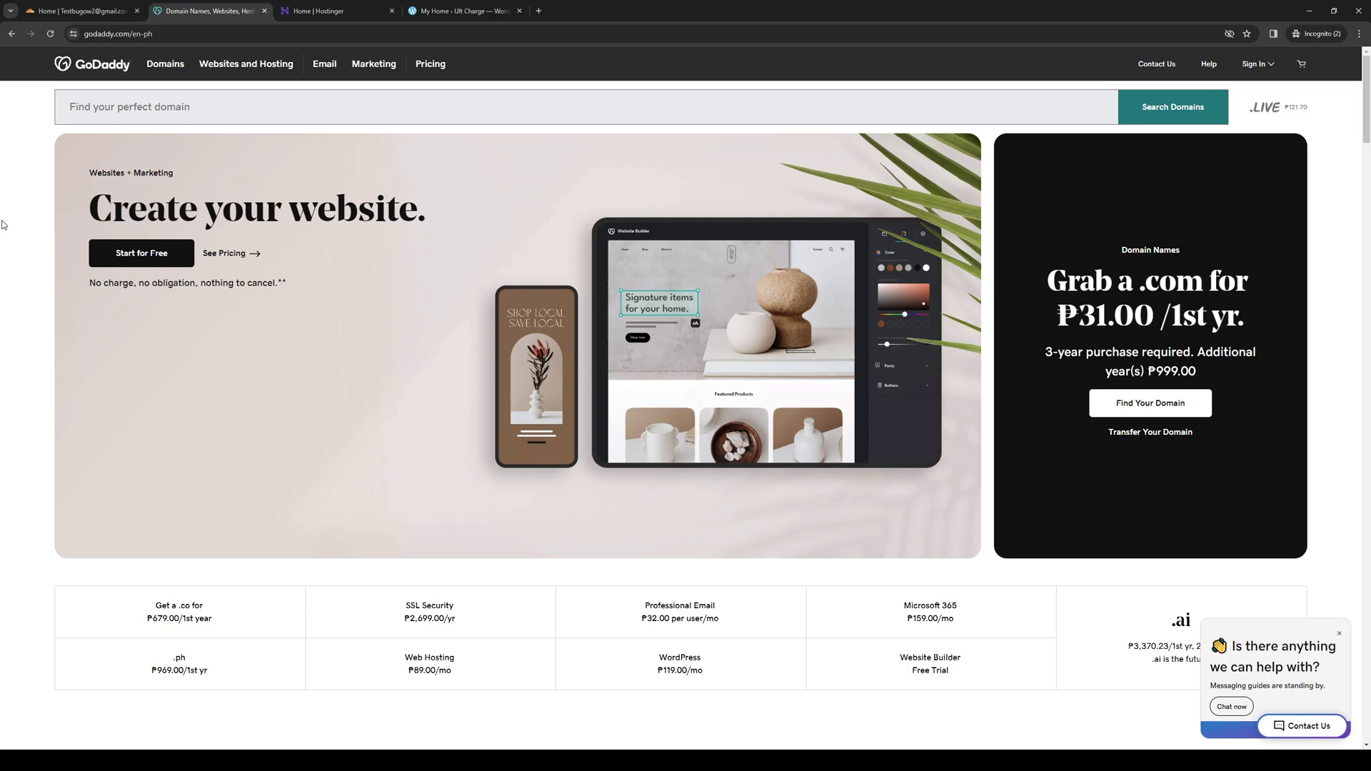
- Browse GoDaddy's Domains menu, then go back to the easyearltutorials.online Hostinger dashboard
click(326, 12)
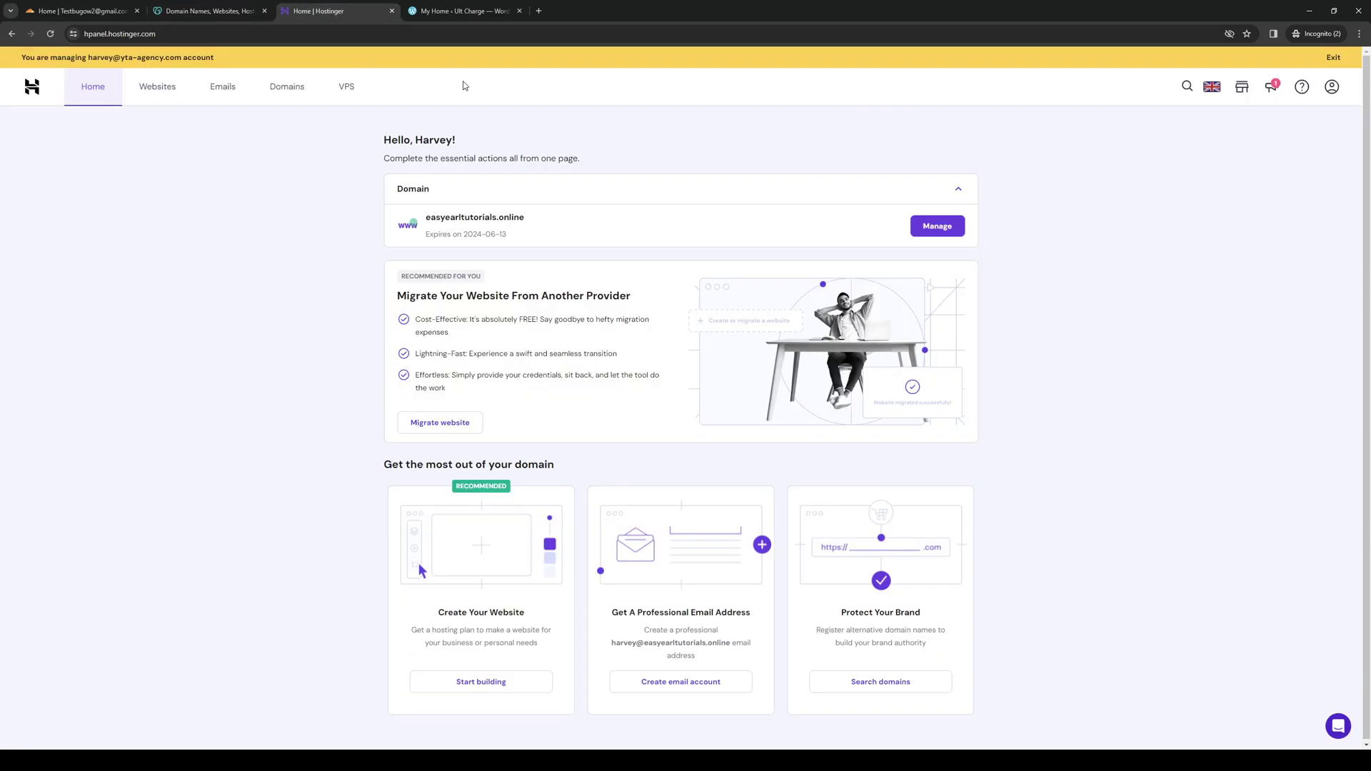
click(208, 12)
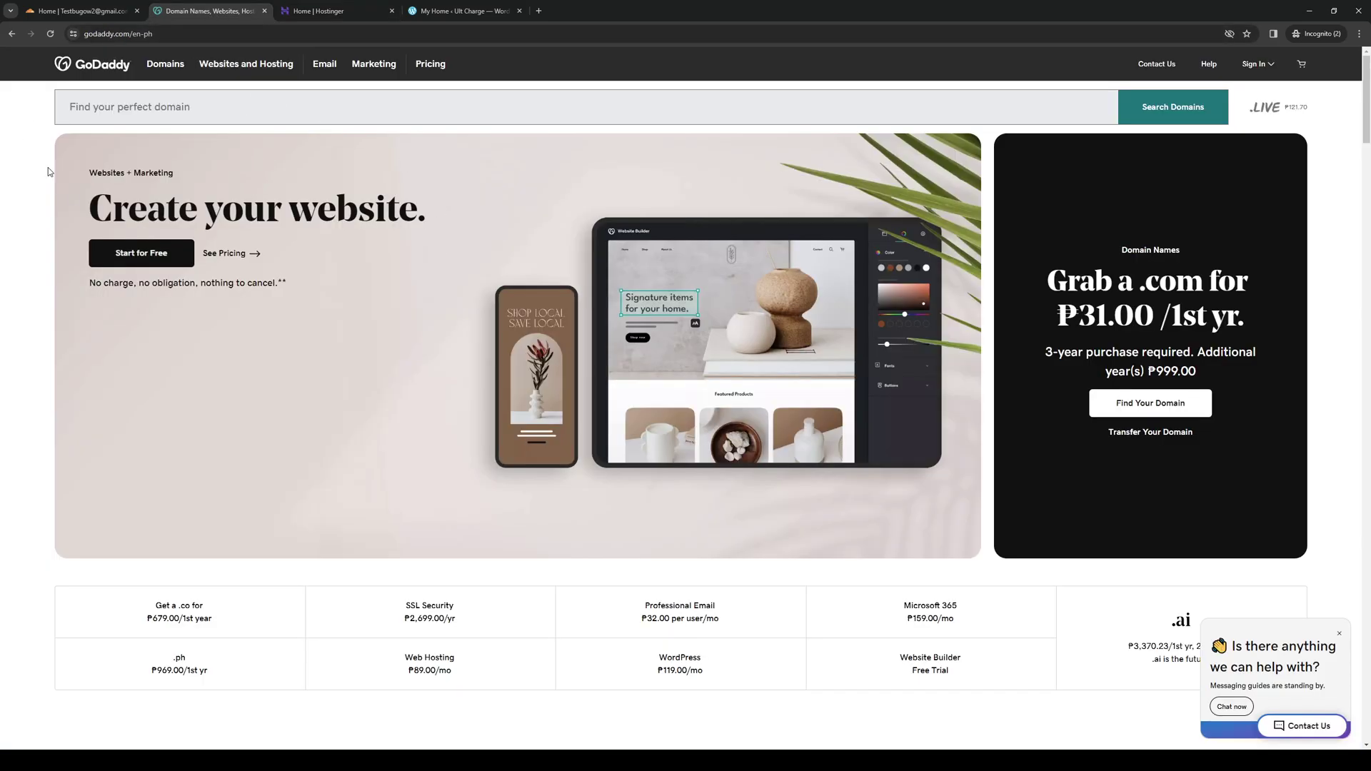
click(168, 68)
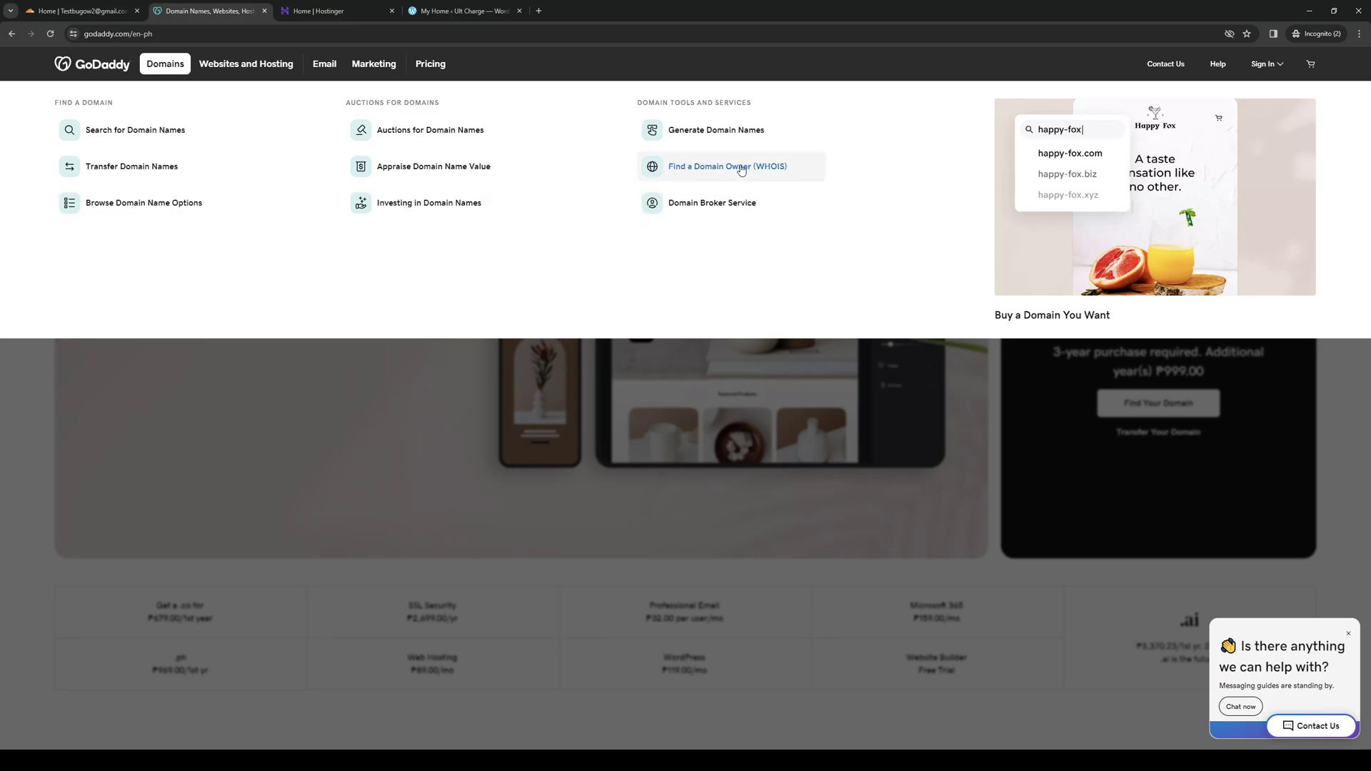
click(296, 386)
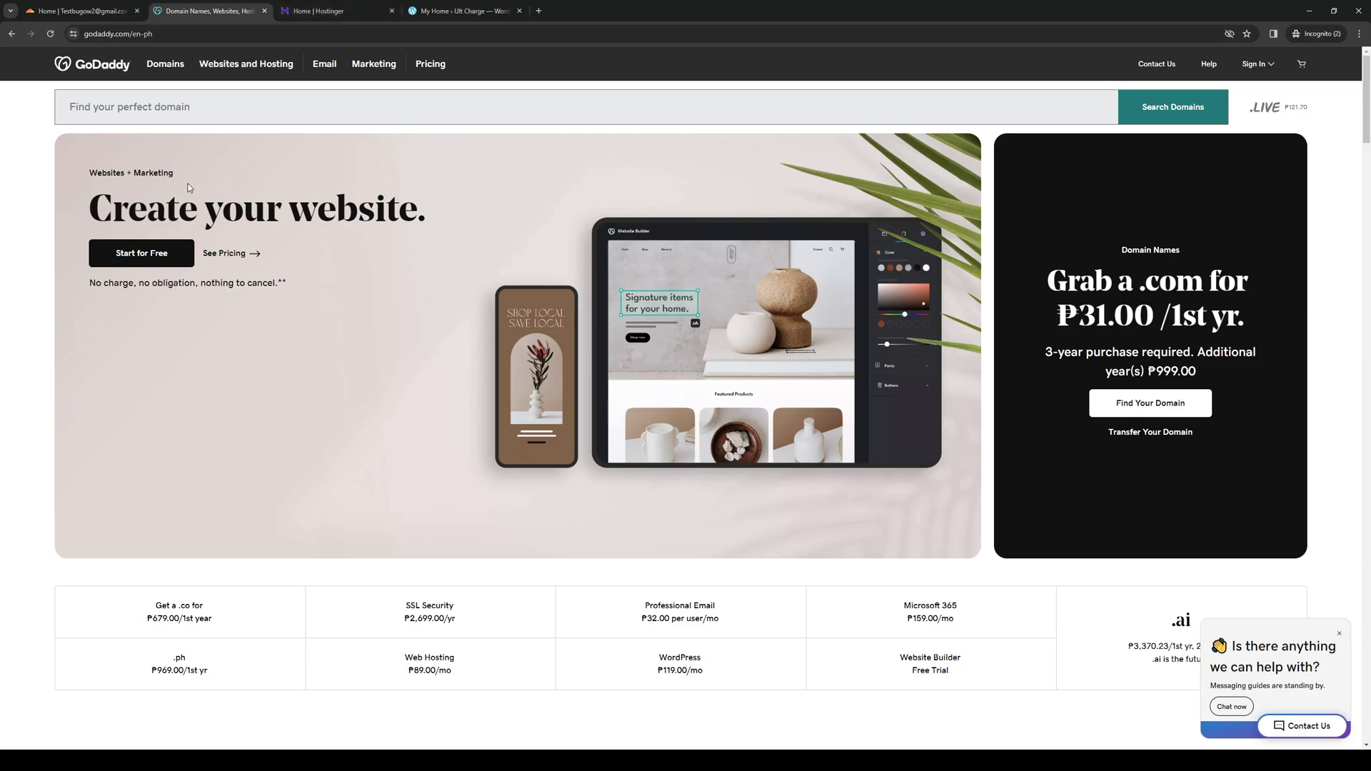
click(322, 11)
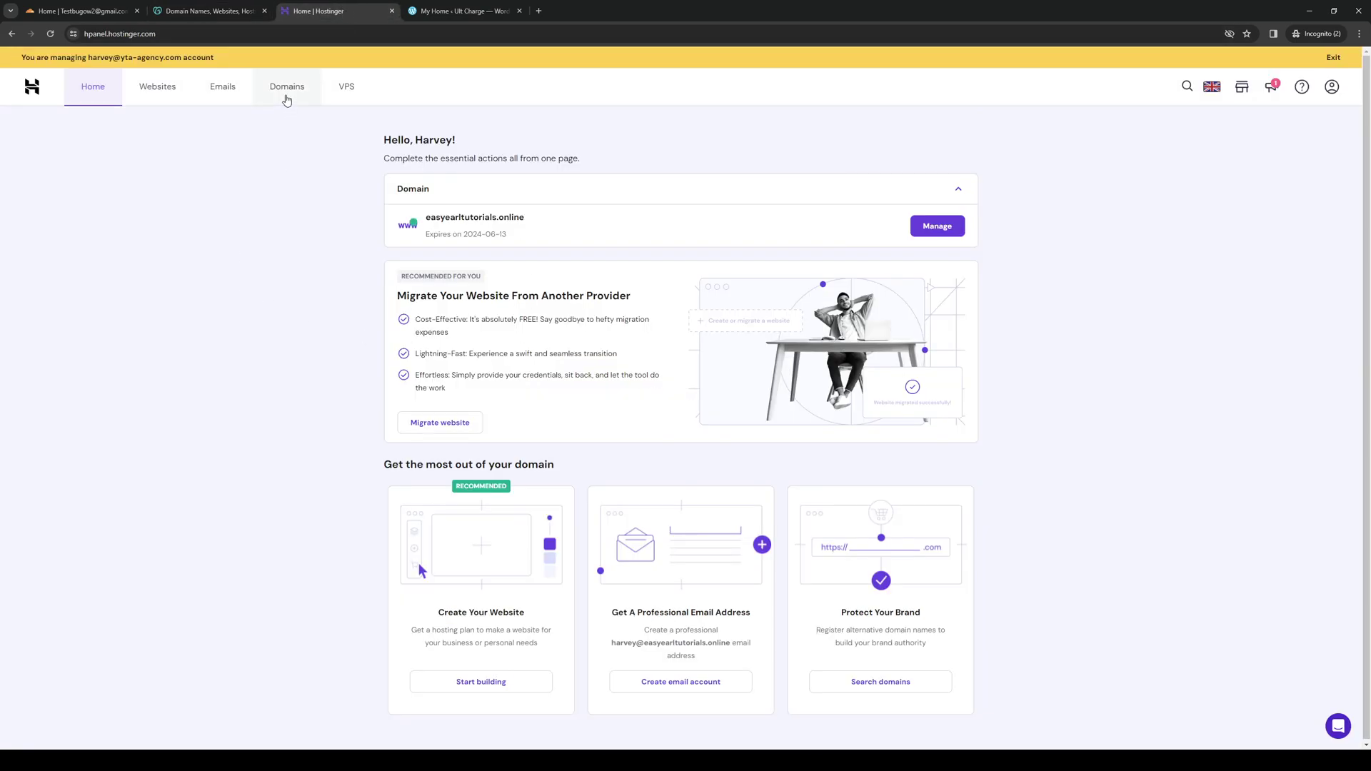
- Open DNS / Nameservers for easyearltutorials.online from the Domains list
click(286, 90)
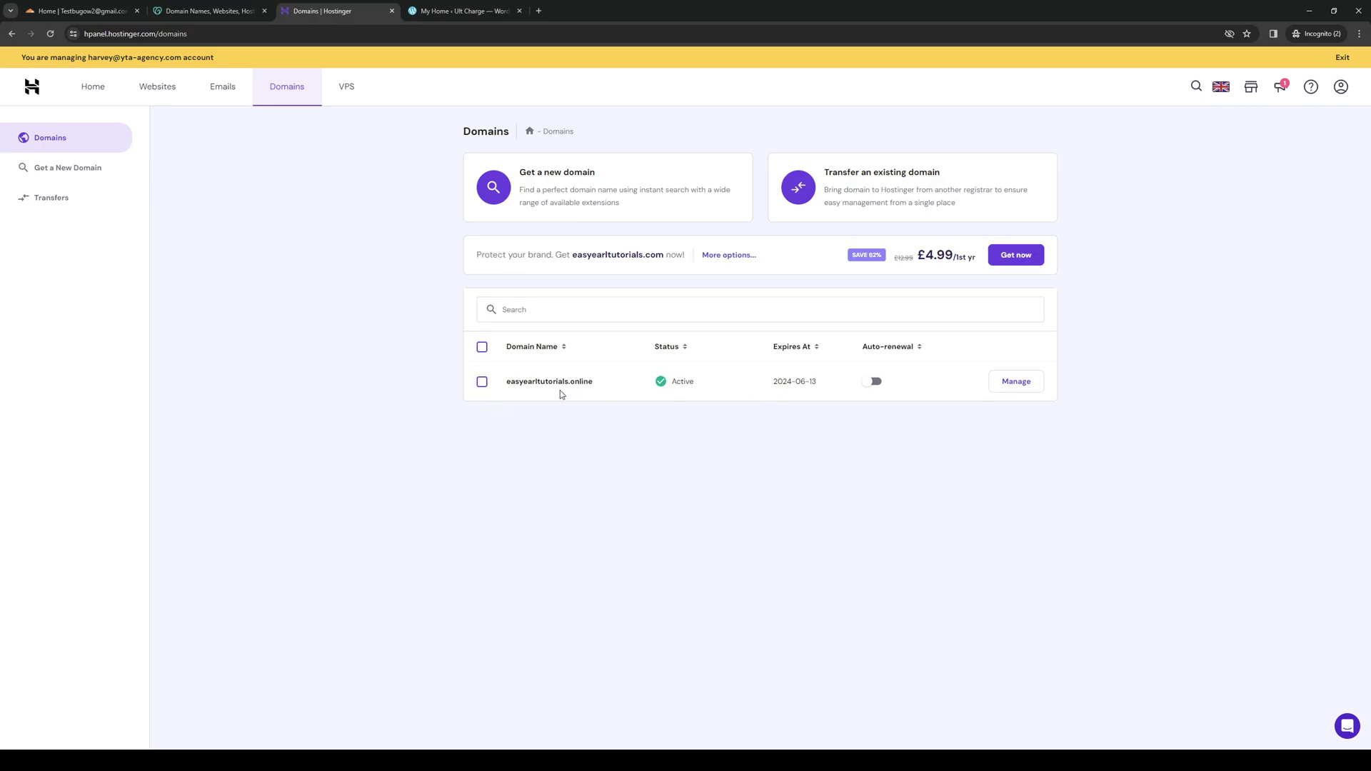
click(1015, 383)
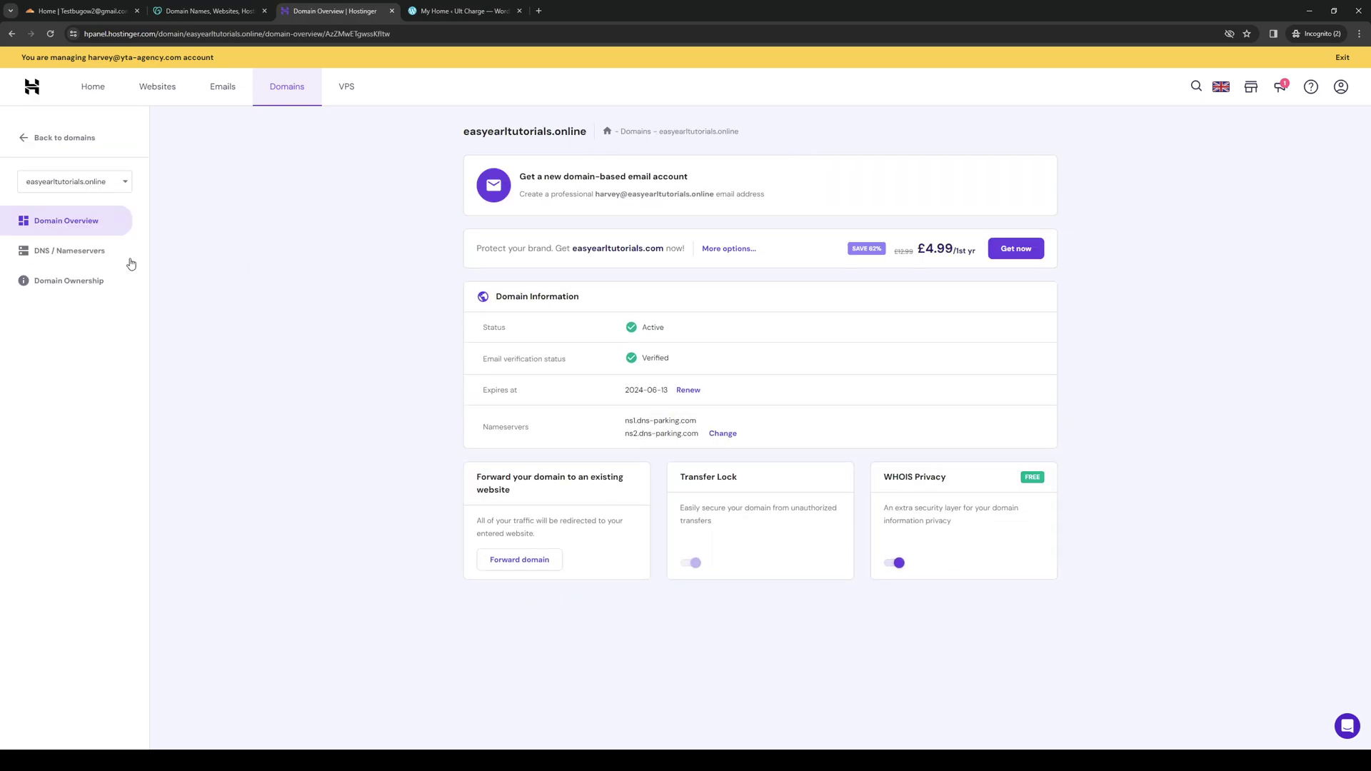
click(93, 258)
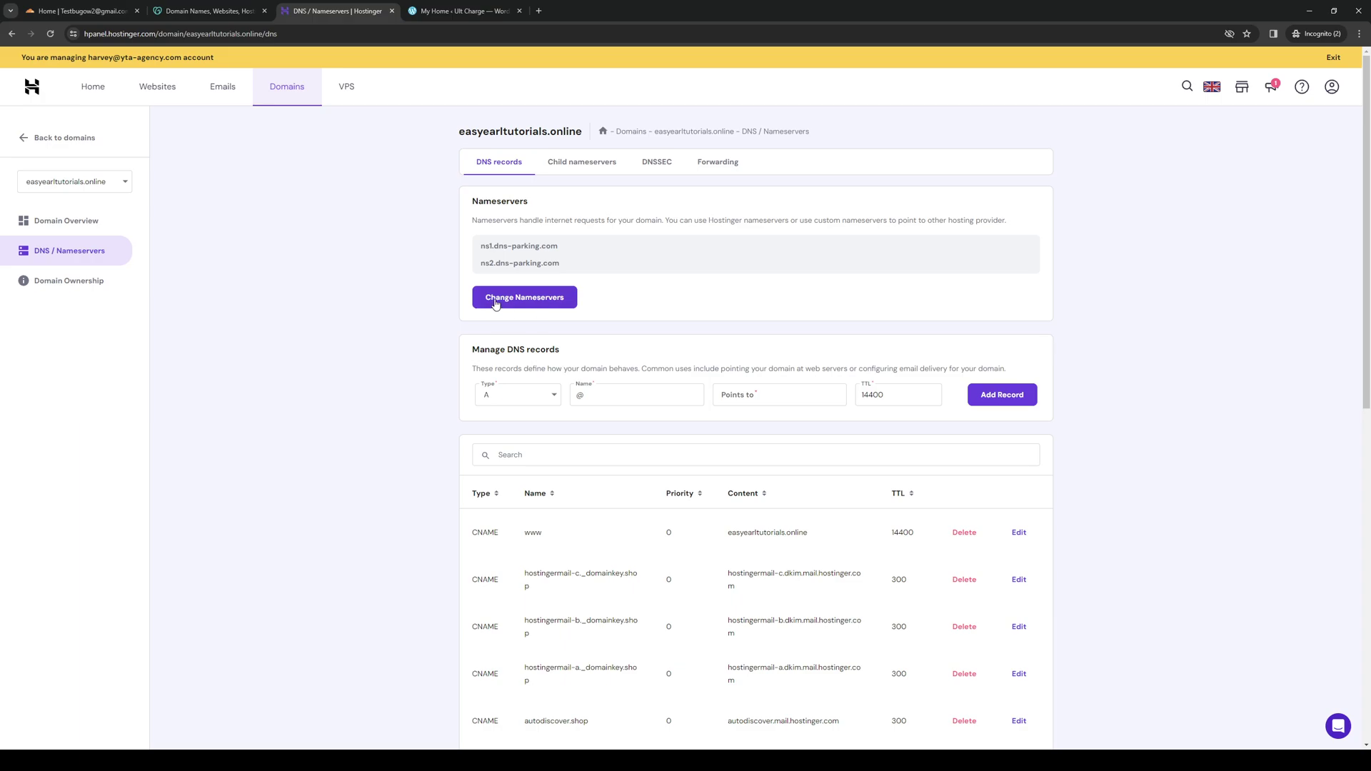
- Choose custom nameservers and copy the ns1.dns-parking.com value
click(539, 305)
click(480, 333)
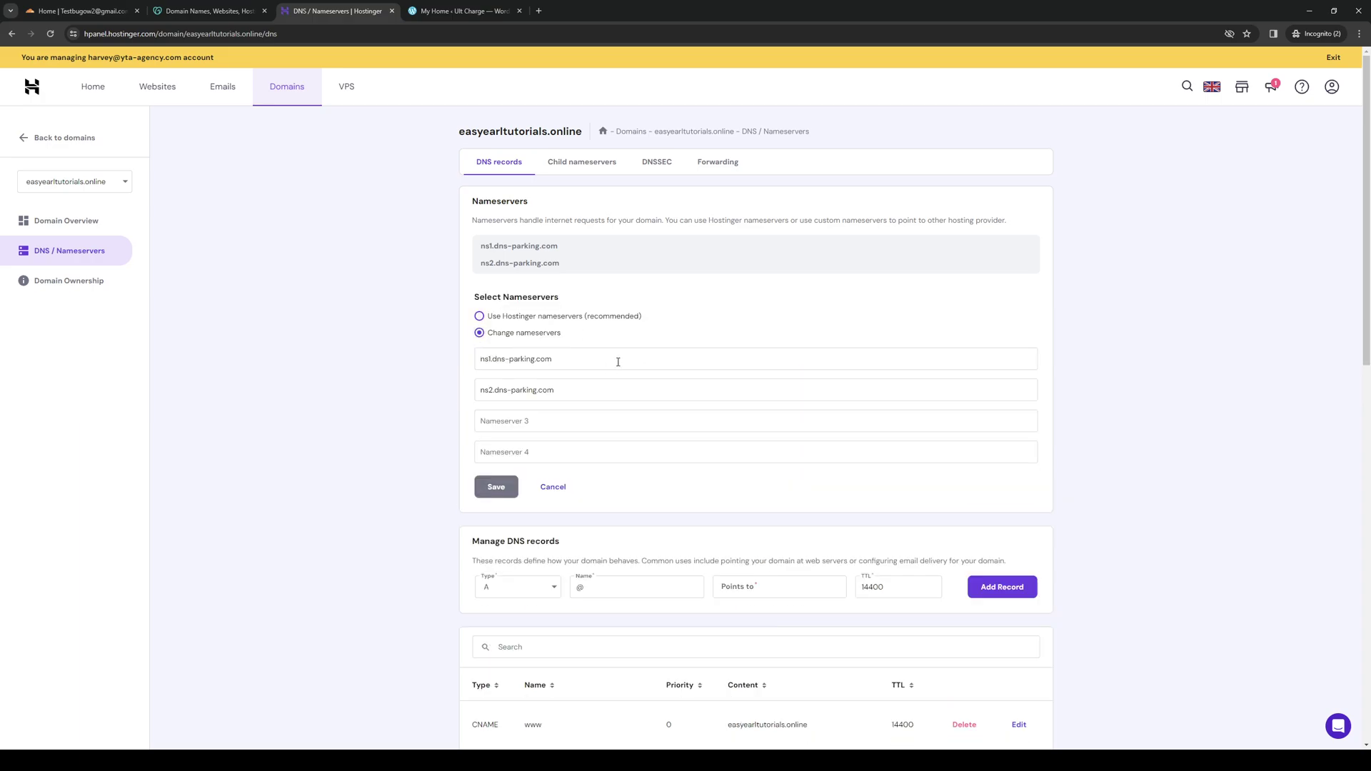
drag(579, 364, 458, 366)
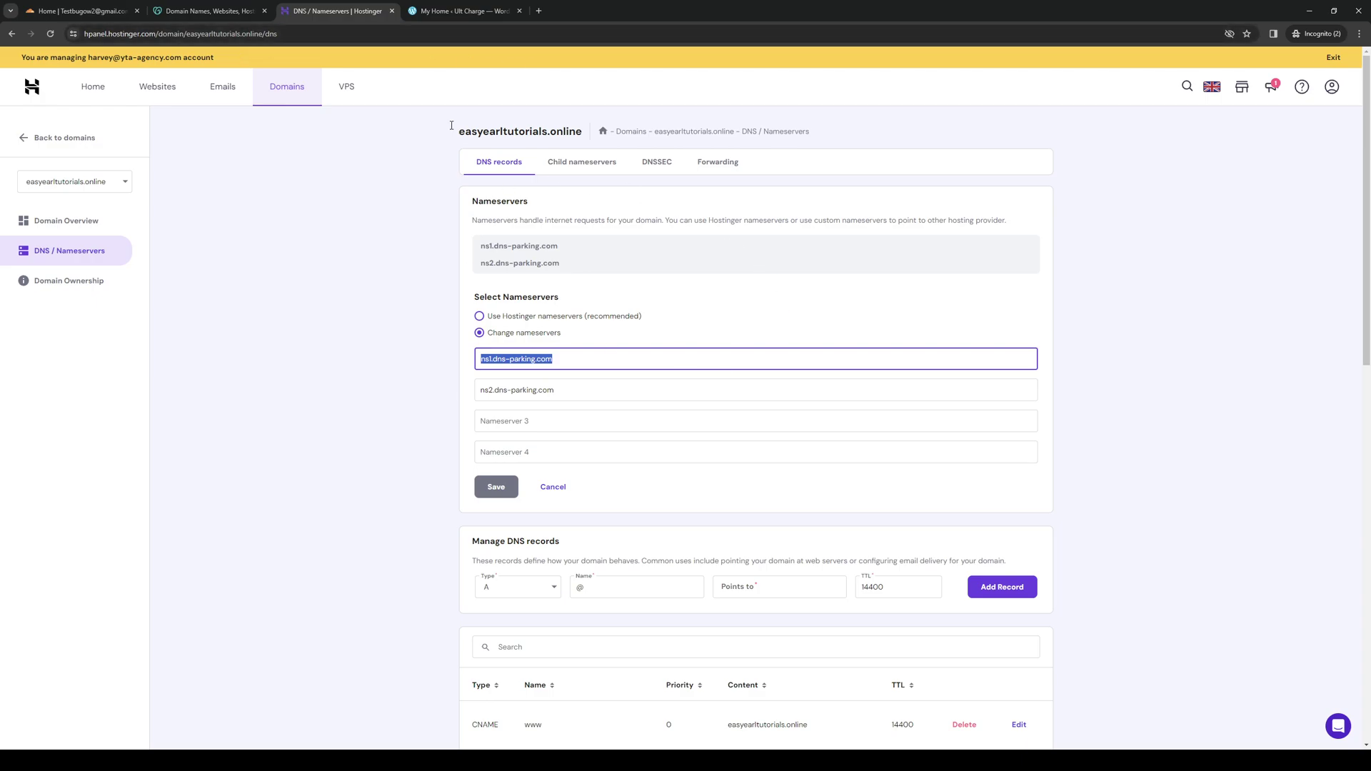
- Return to Hostinger's home, then bring up the Cloudflare dashboard
click(215, 11)
click(327, 10)
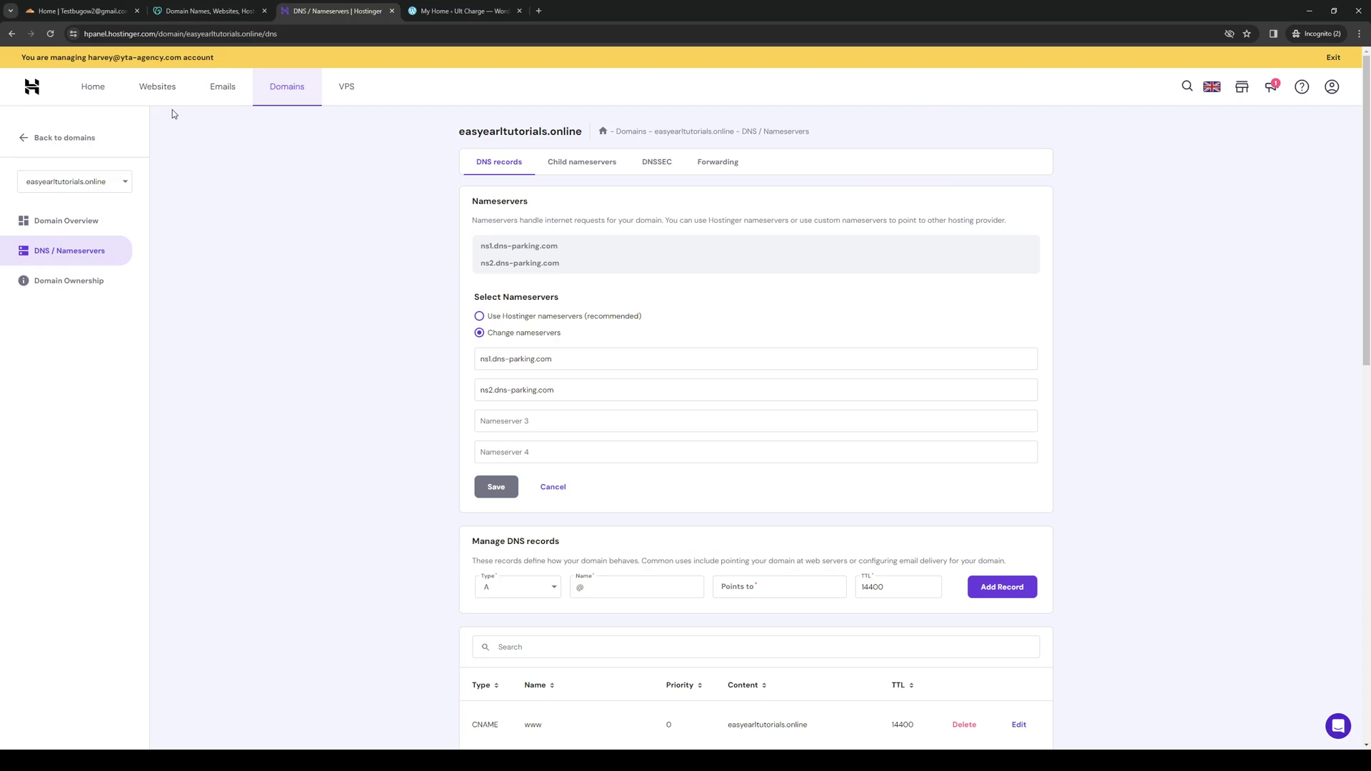
click(92, 88)
click(80, 11)
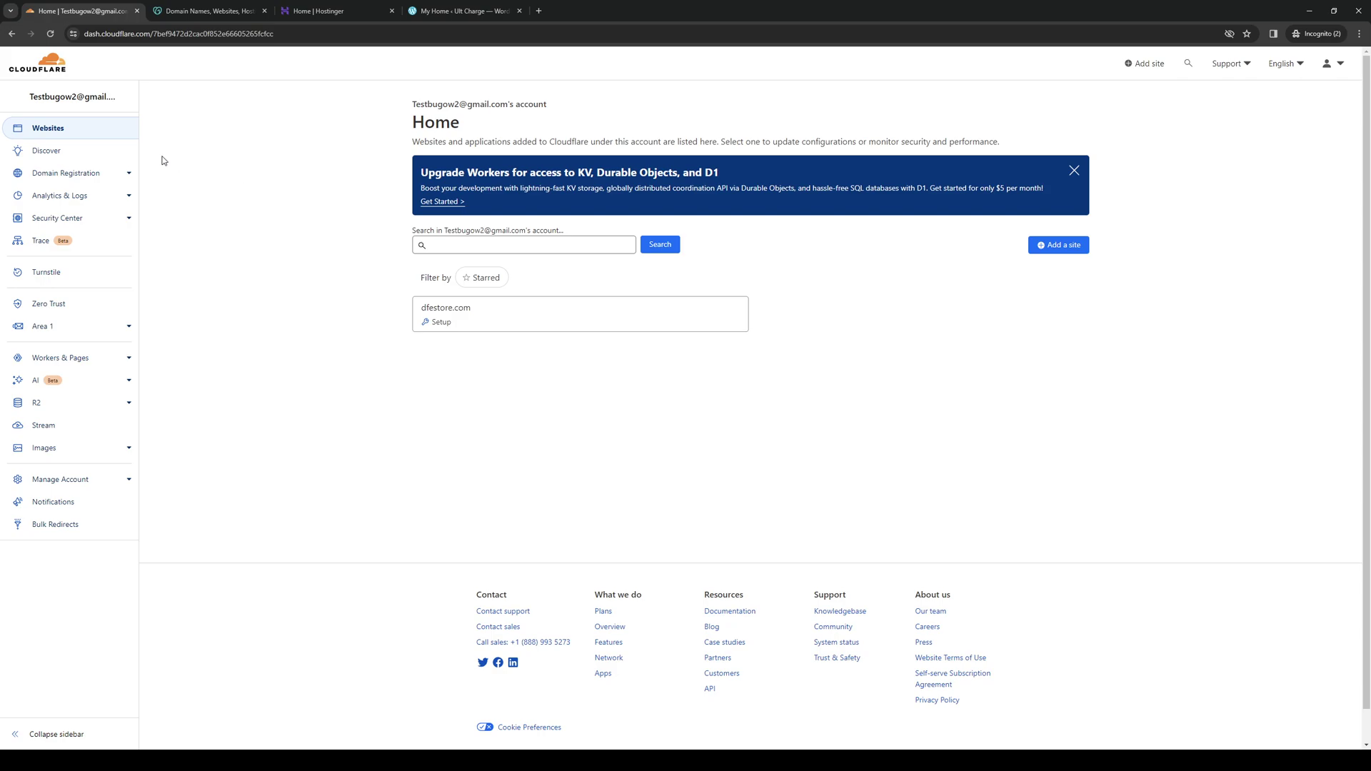
- Reload Cloudflare's home page and open the dfestore.com site card
click(56, 138)
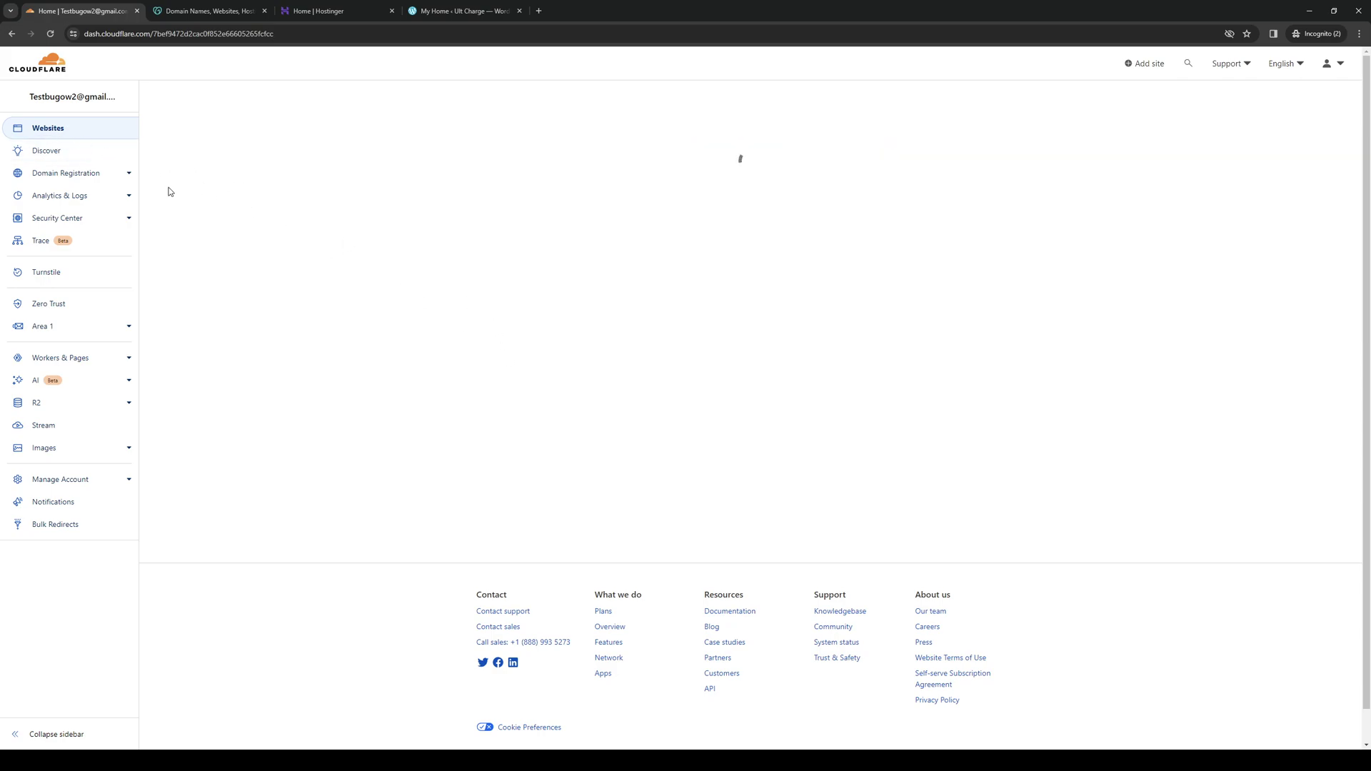
click(533, 303)
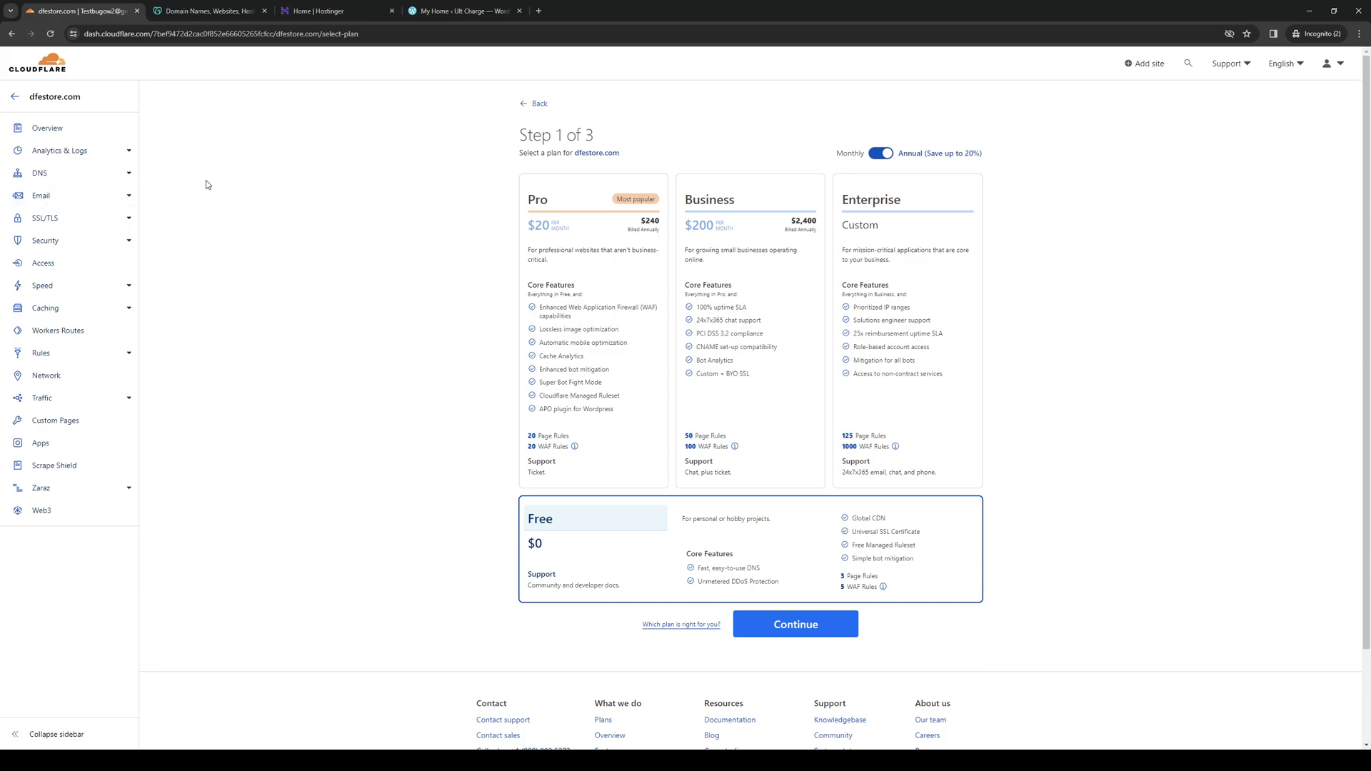
- Open dfestore.com's DNS Records, paste into the record search, then clear it
click(82, 175)
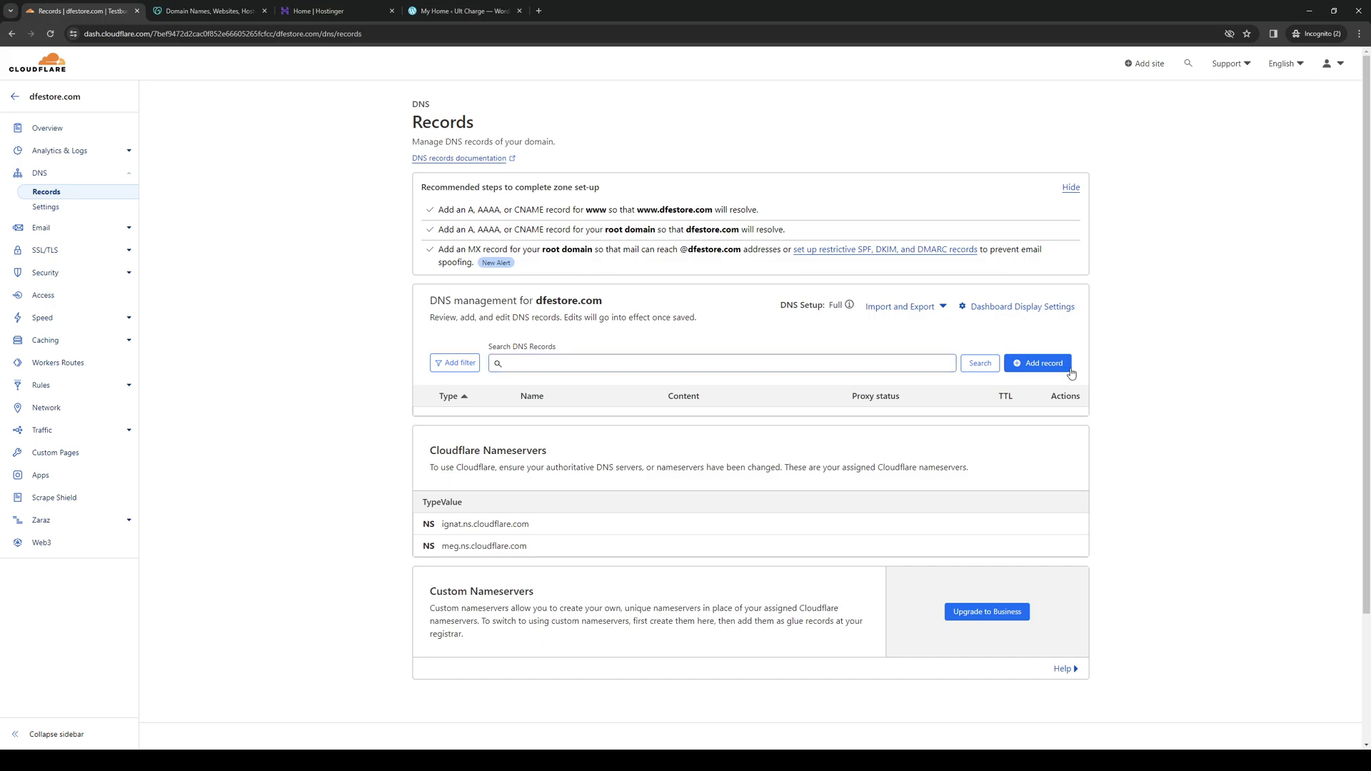
click(558, 363)
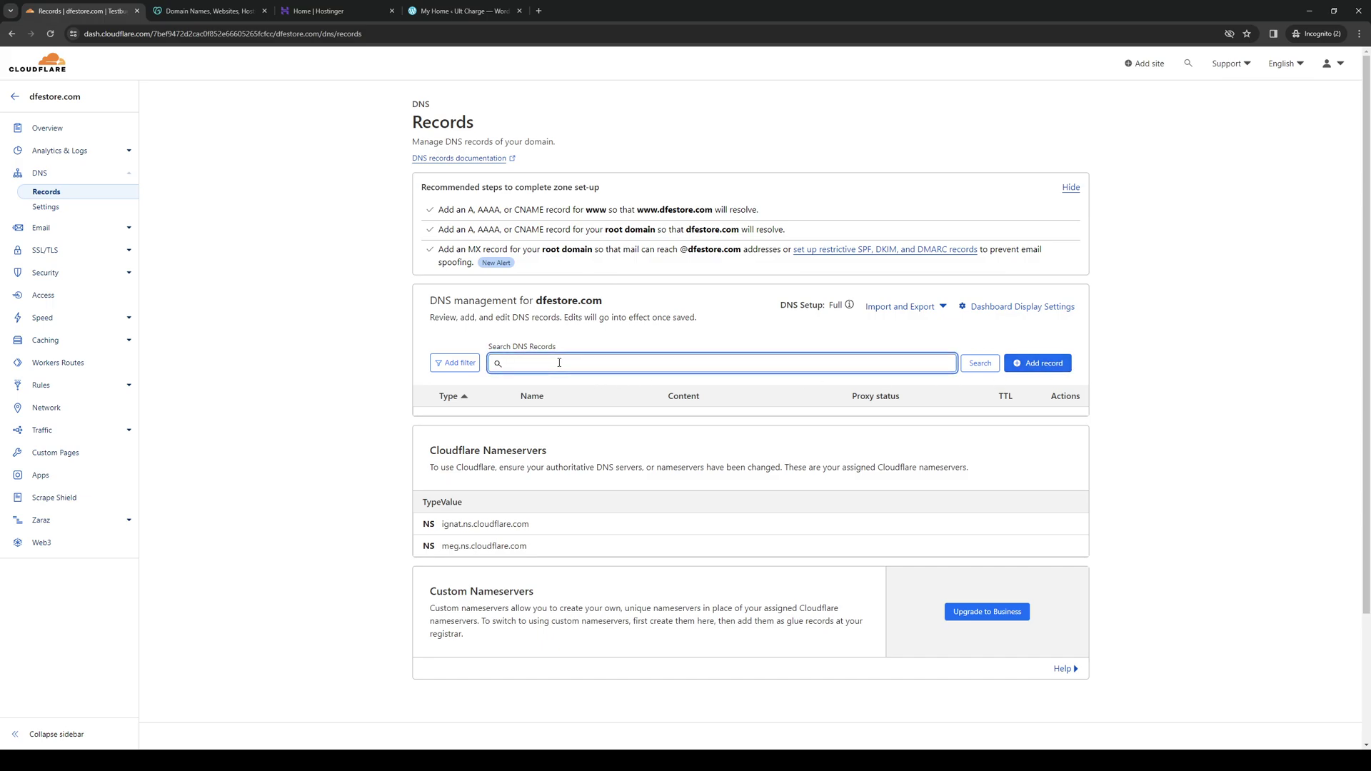
text(How To Setup FREE Cloudflare CDN To Hostinger)
key(ctrl+a)
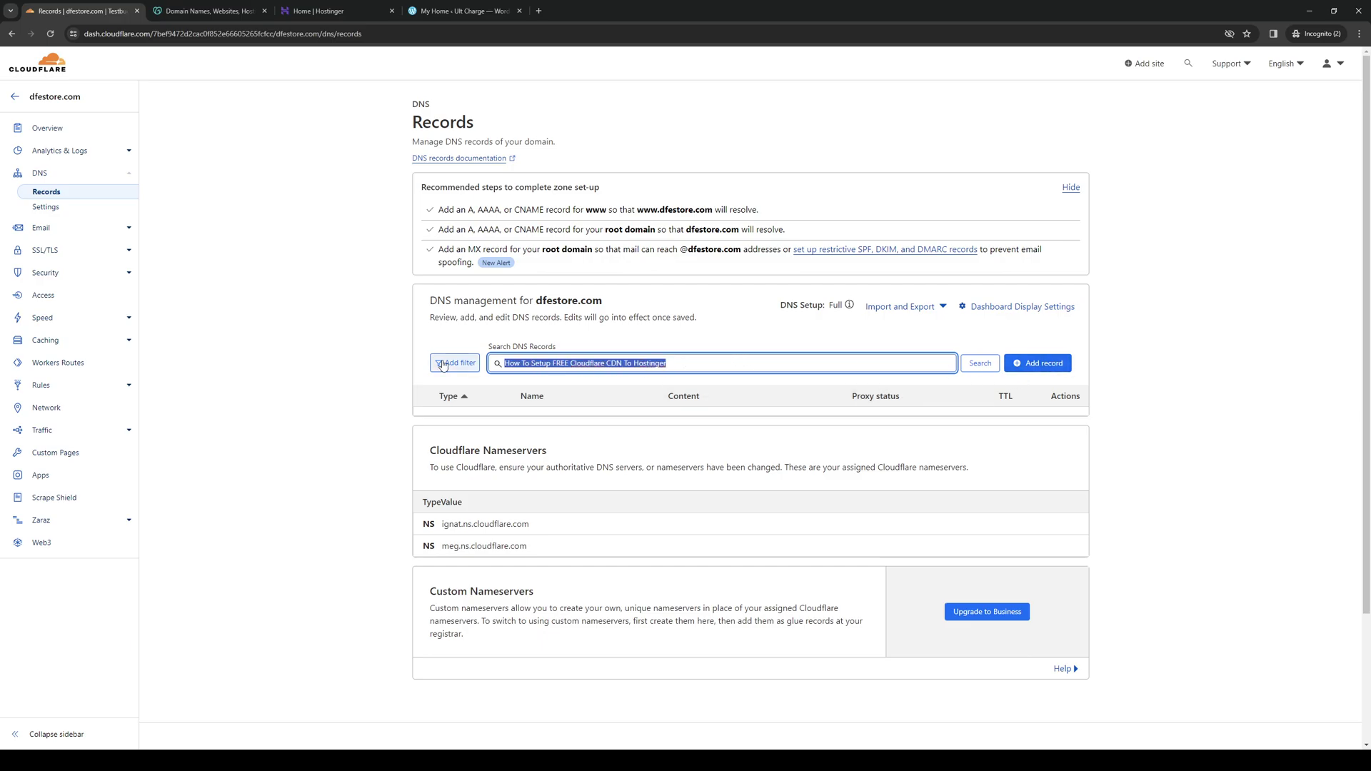
key(BackSpace)
- Search the DNS records for ns1.dns-parking.com and open an Add record form
click(374, 10)
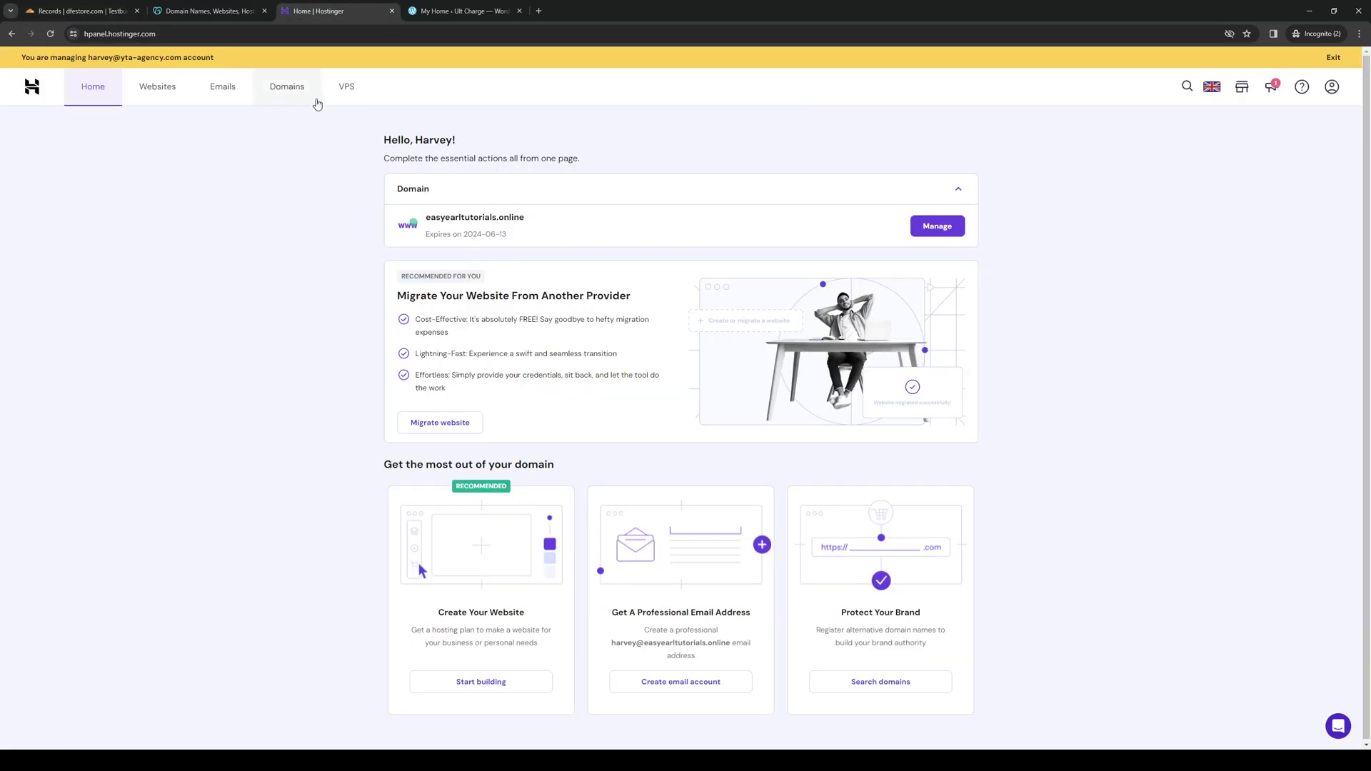
click(296, 90)
key(ctrl+1)
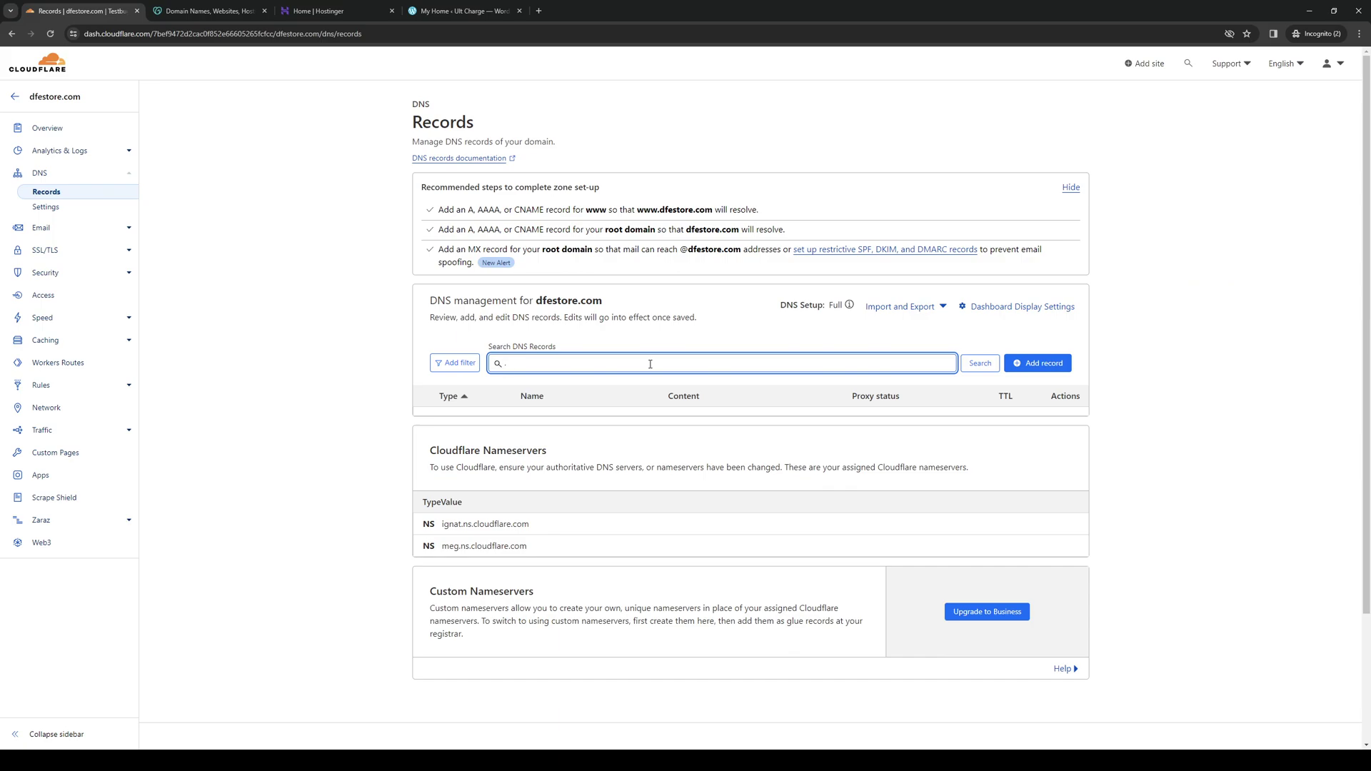
text(ns1.dns-parking.com)
click(1040, 364)
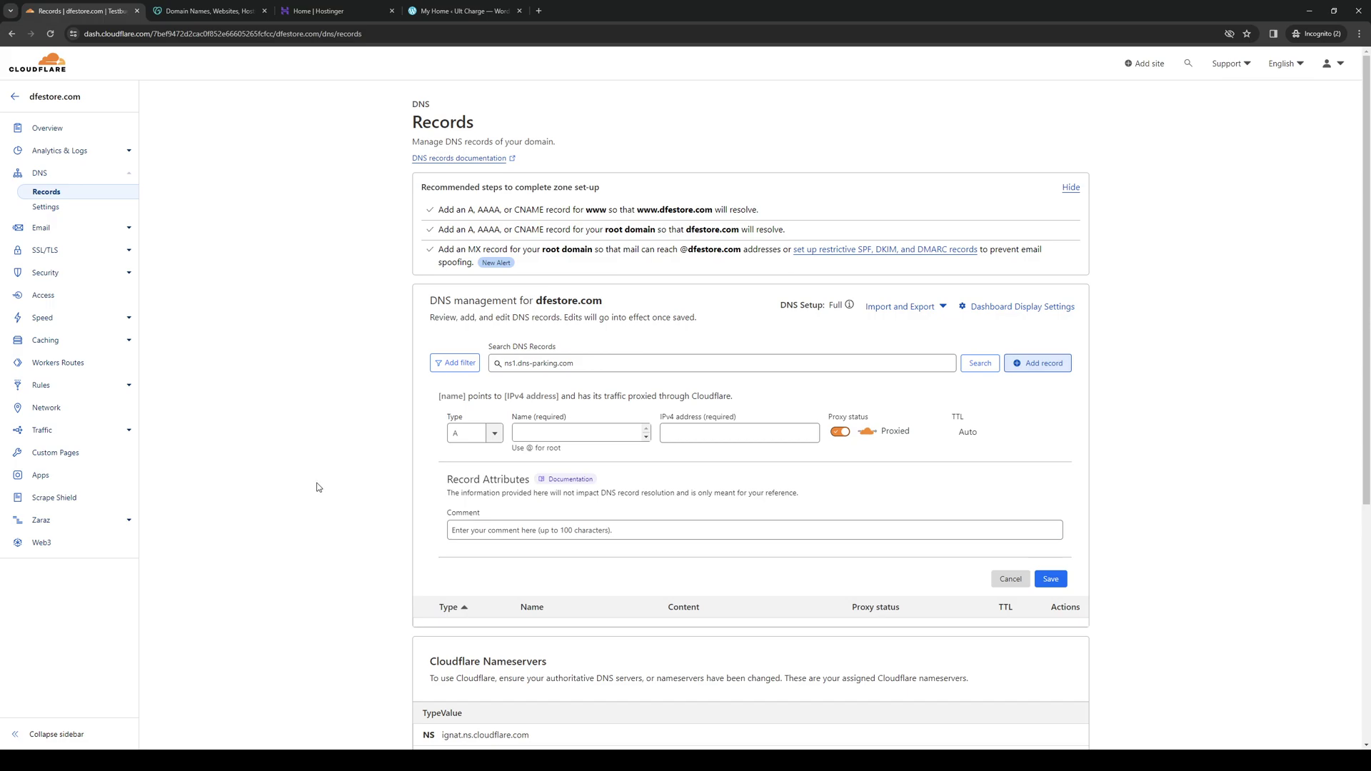
click(487, 446)
click(562, 436)
click(474, 433)
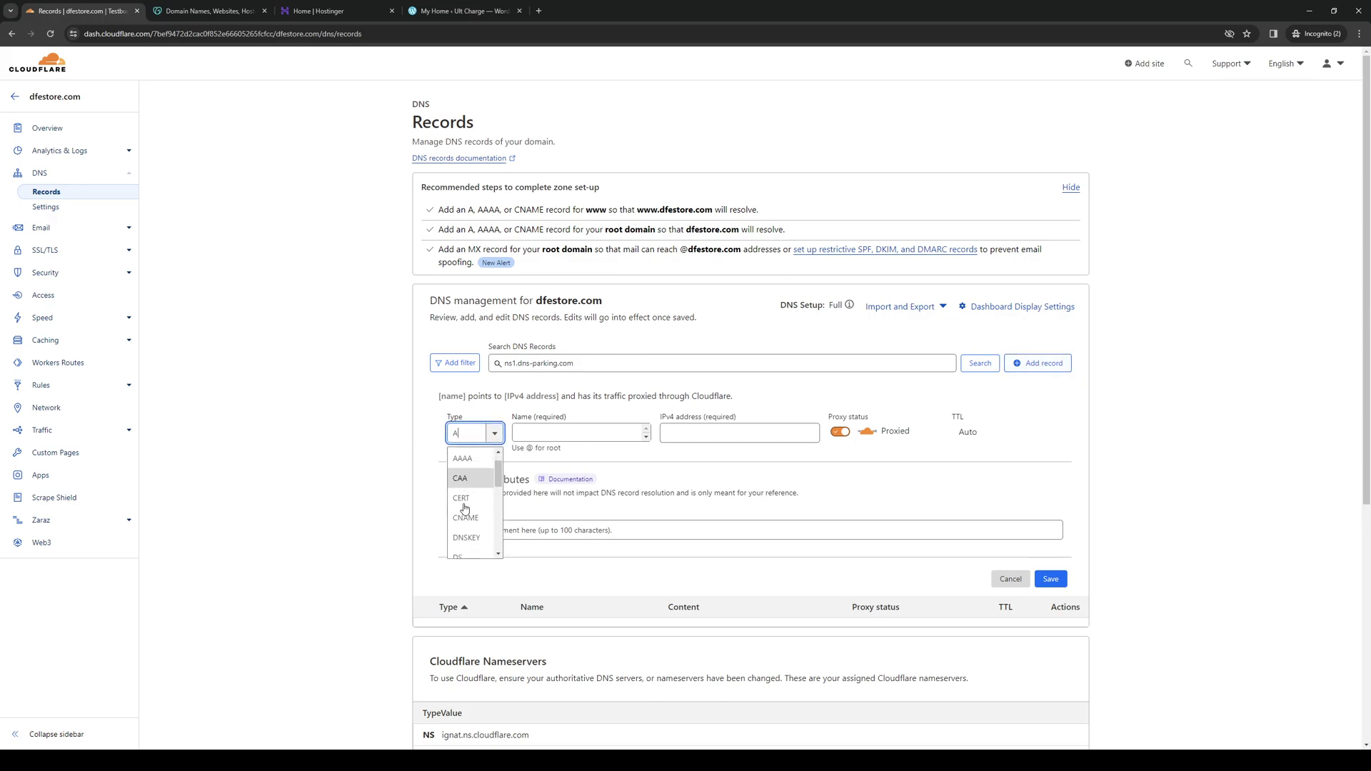
scroll(475, 504, down, 2)
scroll(478, 509, down, 1)
scroll(477, 511, down, 1)
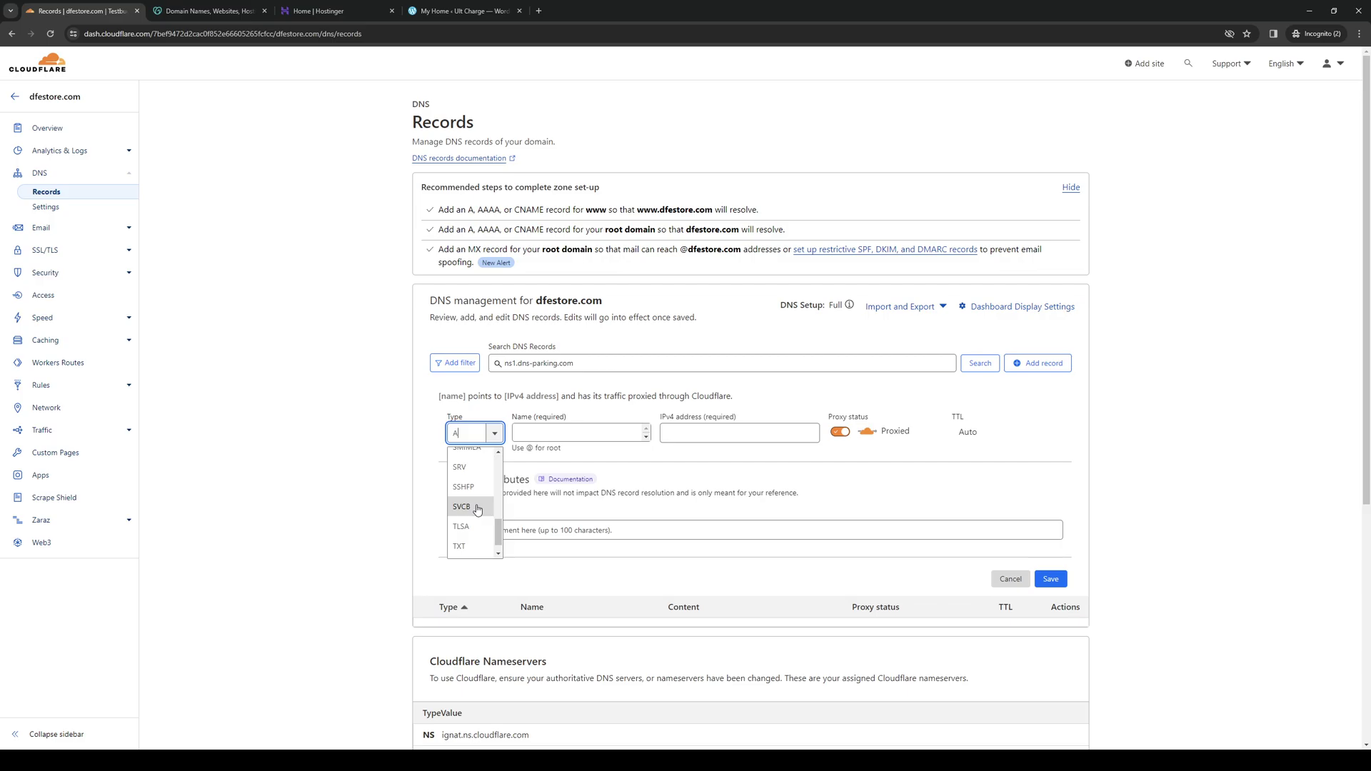
scroll(479, 509, down, 2)
scroll(477, 511, down, 2)
click(391, 412)
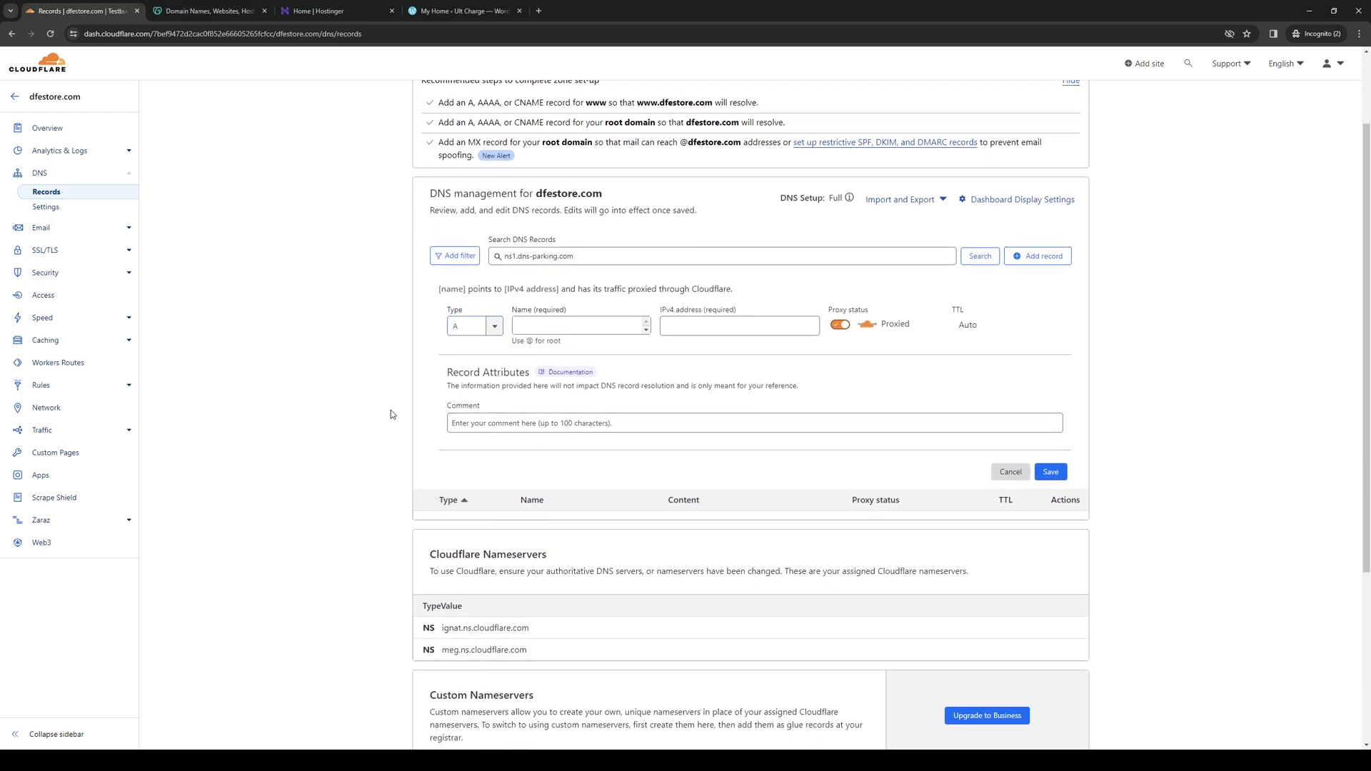
scroll(390, 415, up, 1)
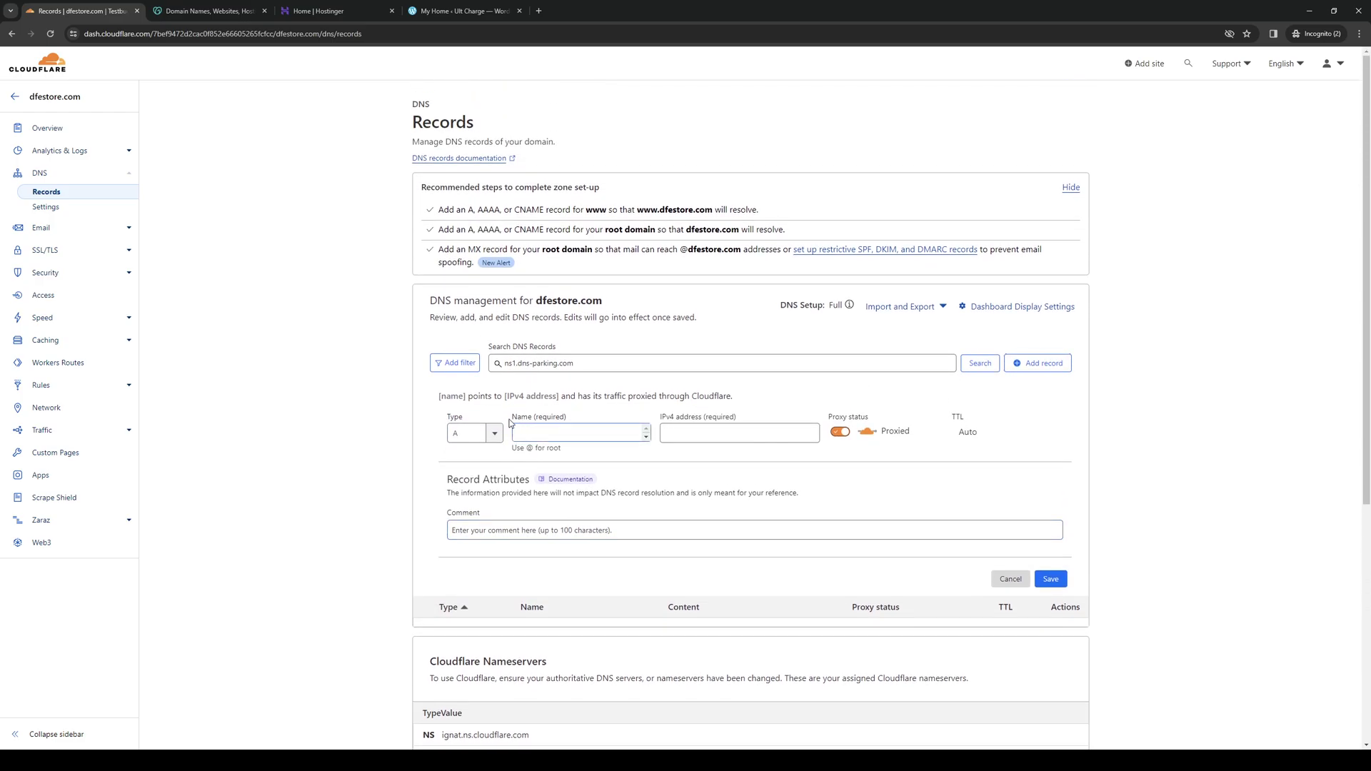
- Open Overview from the sidebar to show the Free plan selection
click(123, 299)
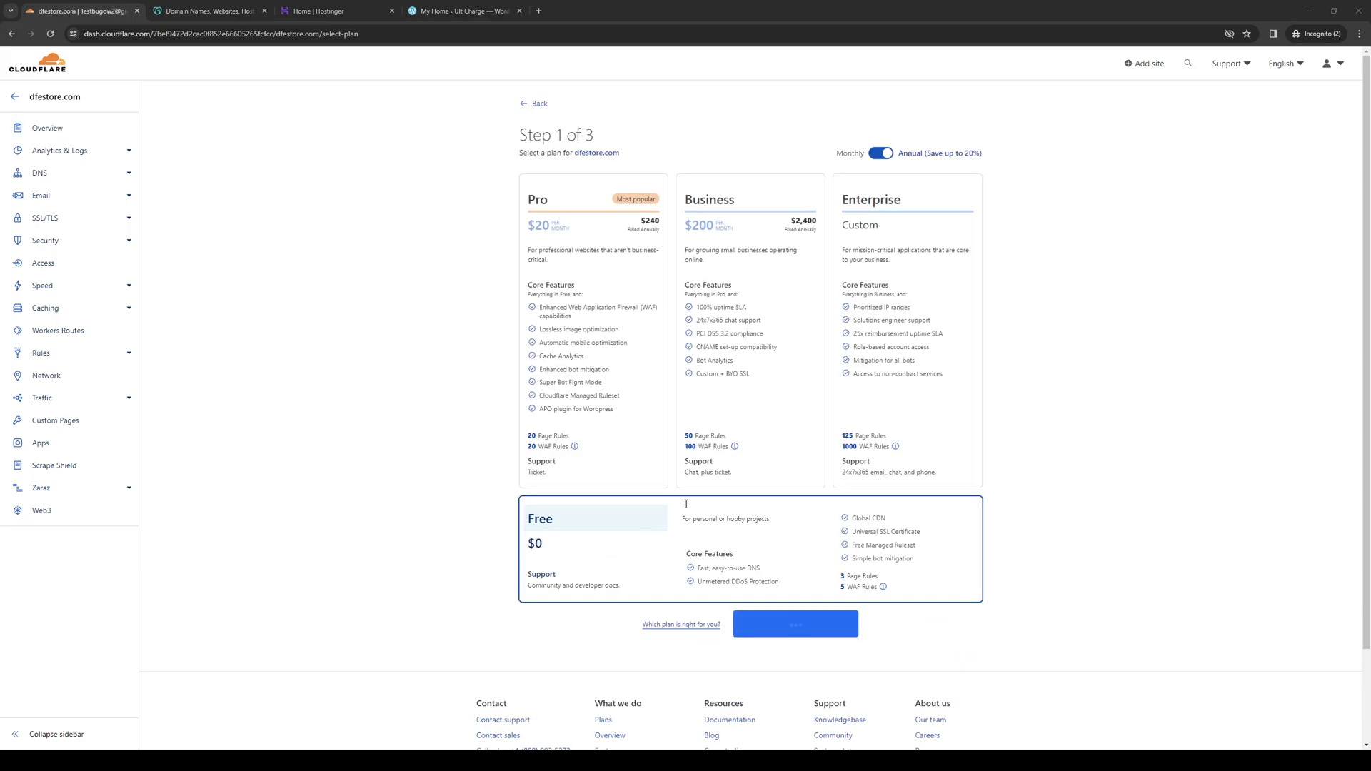